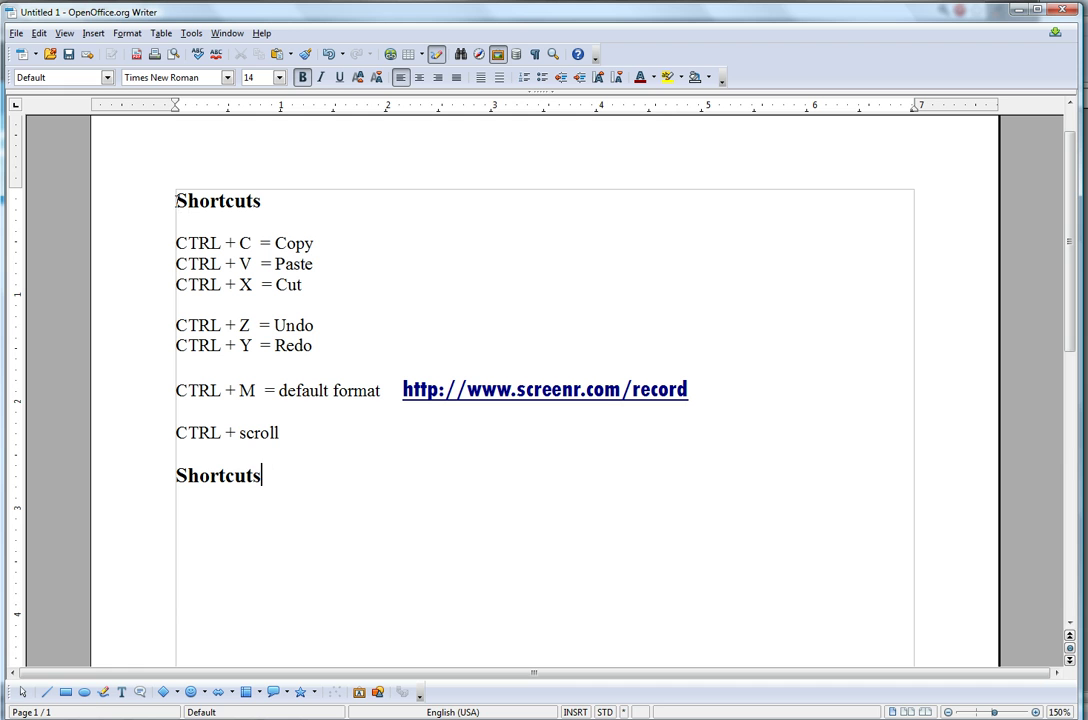
Copy the top Shortcuts heading and paste it after the bottom Shortcuts line
{"action": "left_click_drag", "start_coordinate": [177, 200], "coordinate": [261, 201]}
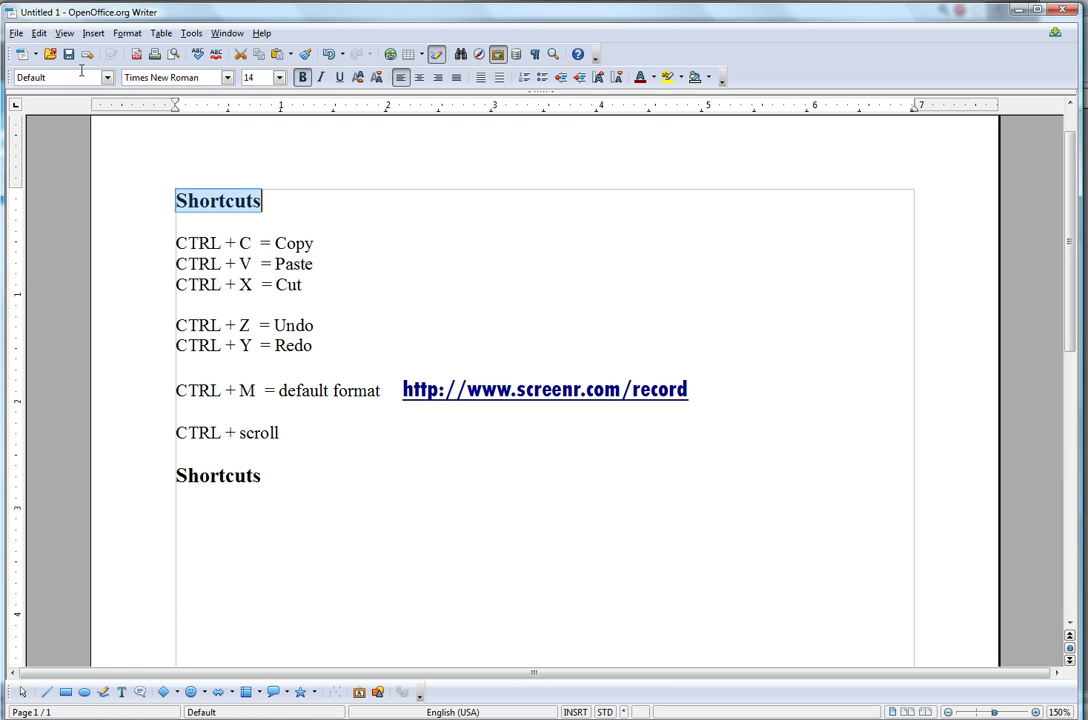
{"action": "left_click", "coordinate": [39, 35]}
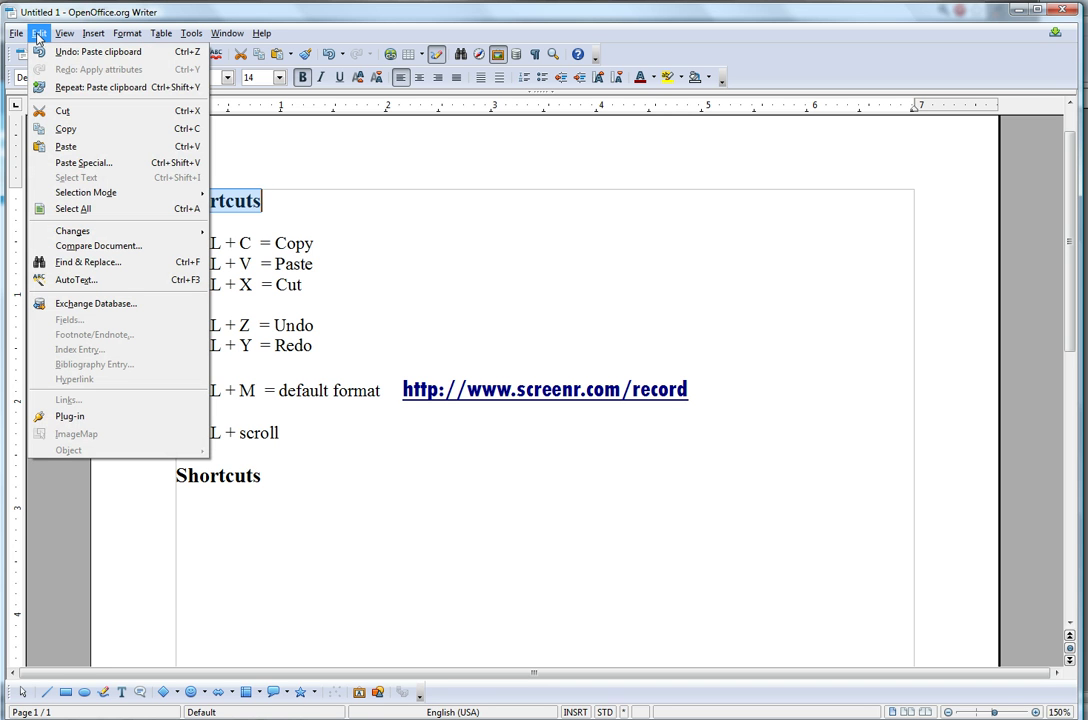
{"action": "left_click", "coordinate": [65, 131]}
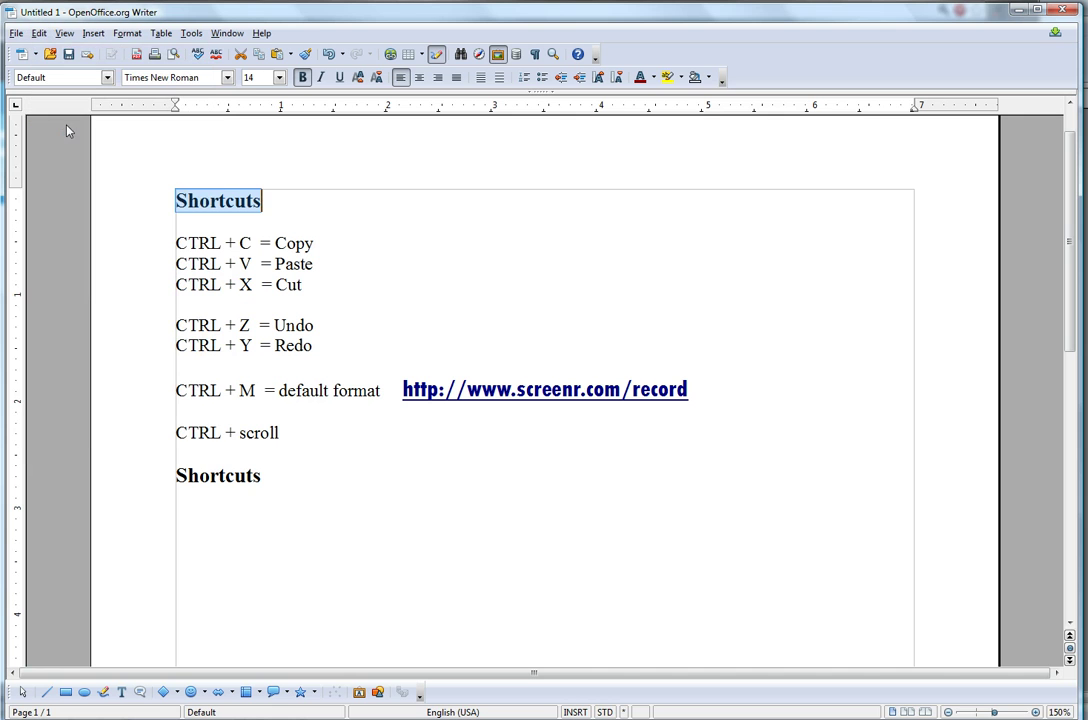
{"action": "left_click", "coordinate": [270, 475]}
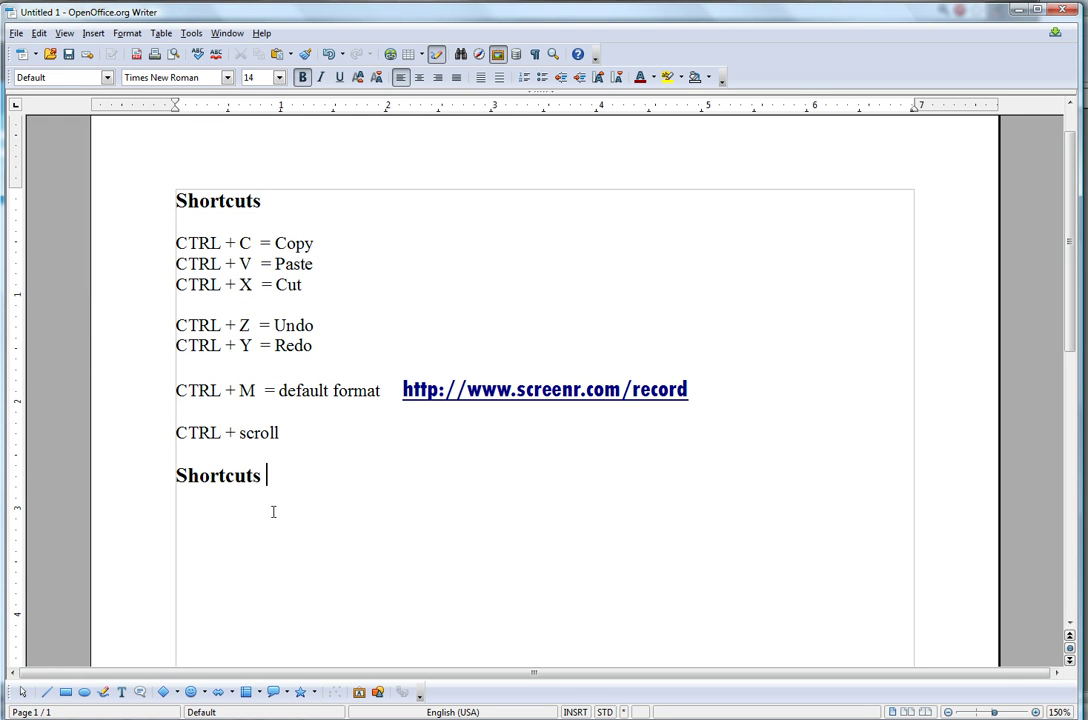
{"action": "left_click", "coordinate": [40, 33]}
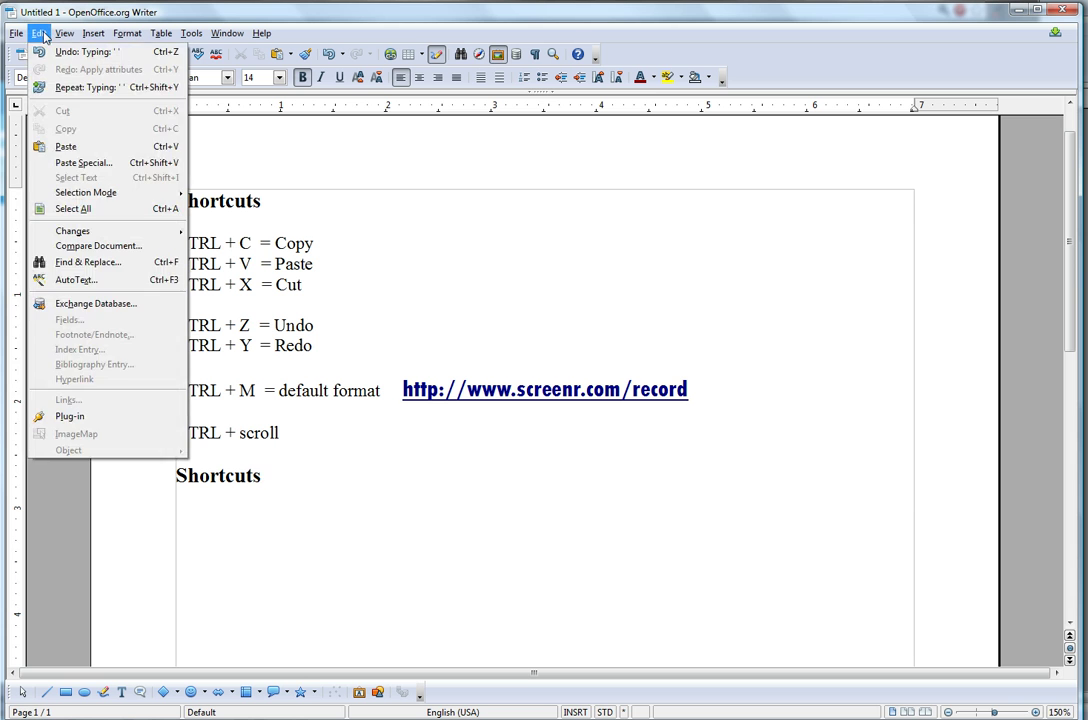
{"action": "left_click", "coordinate": [66, 146]}
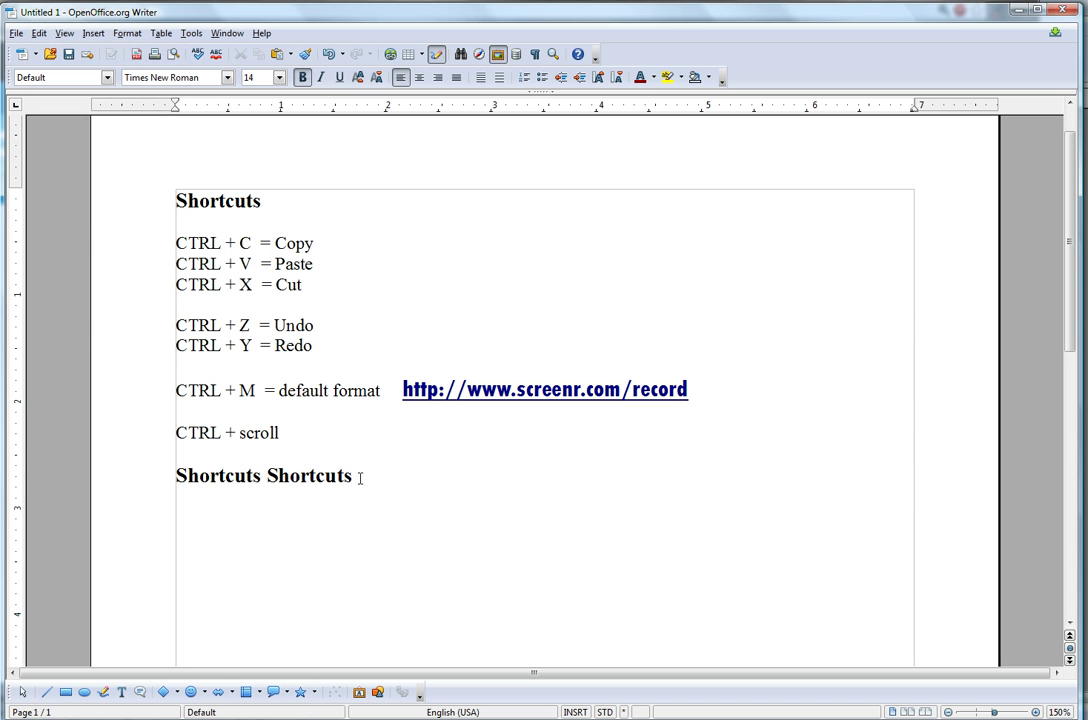
Delete the 'Shortcuts Shortcuts' line, then trial-paste Shortcuts below CTRL + scroll and undo it
{"action": "left_click_drag", "start_coordinate": [360, 478], "coordinate": [175, 474]}
{"action": "key", "text": "Delete"}
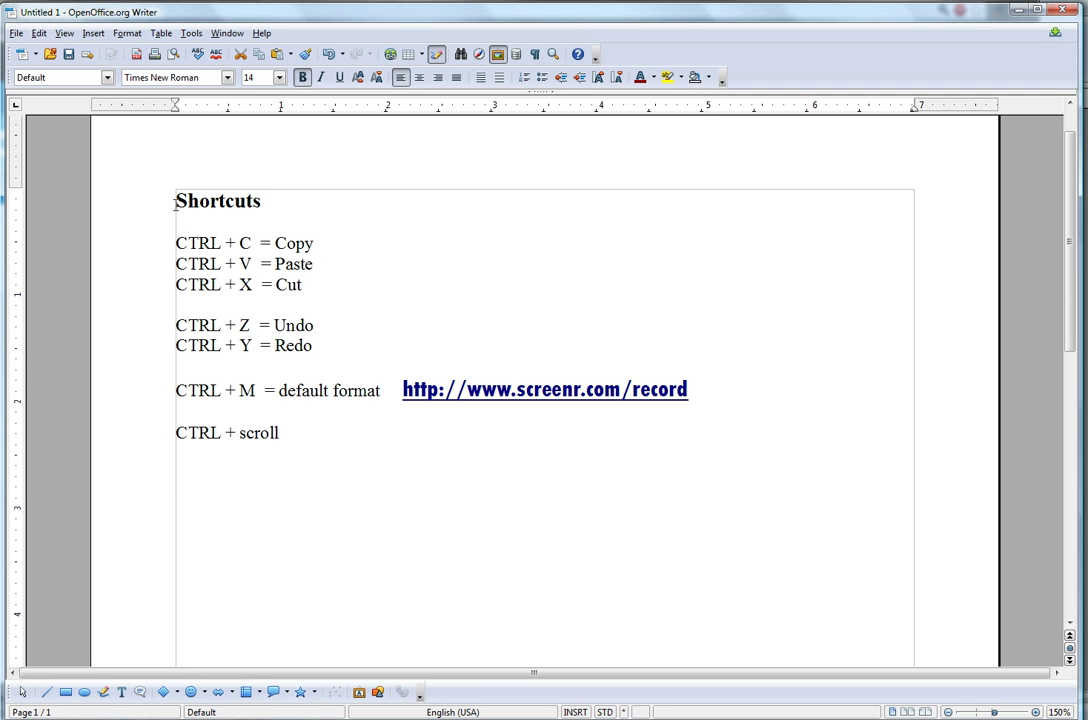
{"action": "left_click_drag", "start_coordinate": [177, 201], "coordinate": [261, 201]}
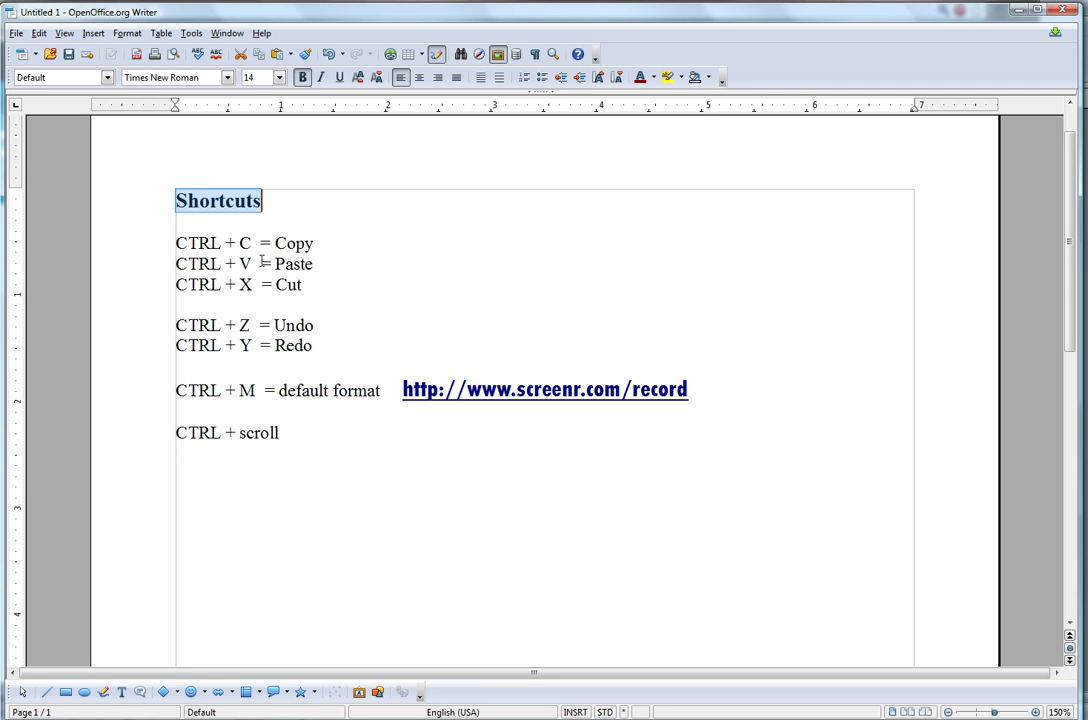
{"action": "left_click", "coordinate": [197, 468]}
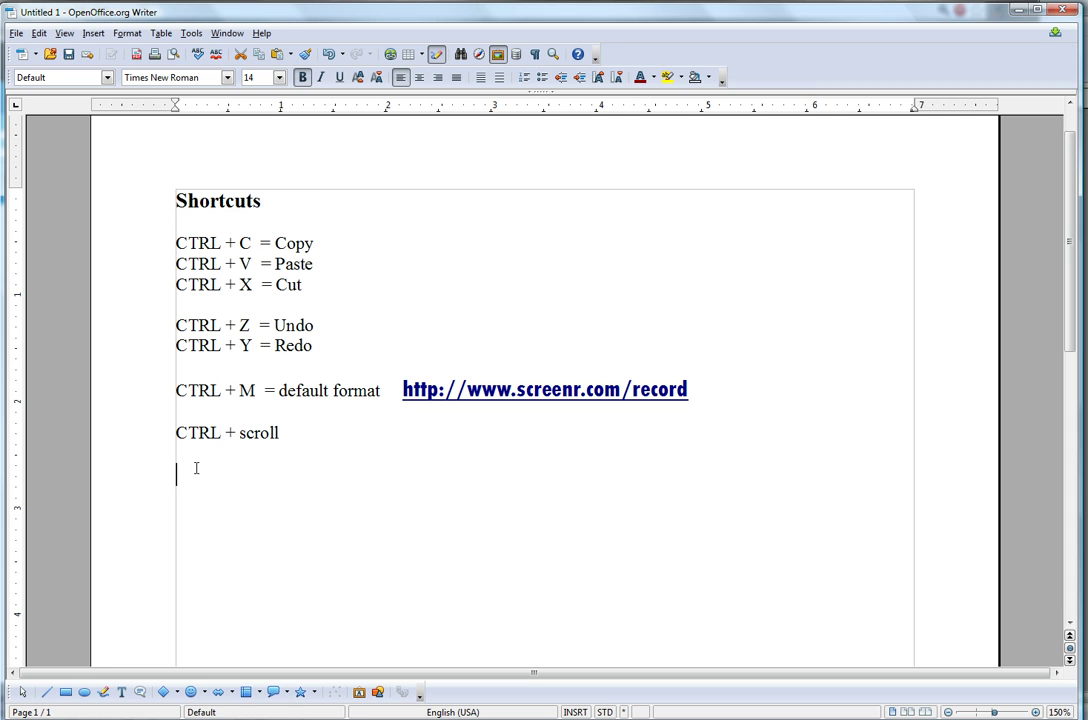
{"action": "key", "text": "ctrl+v"}
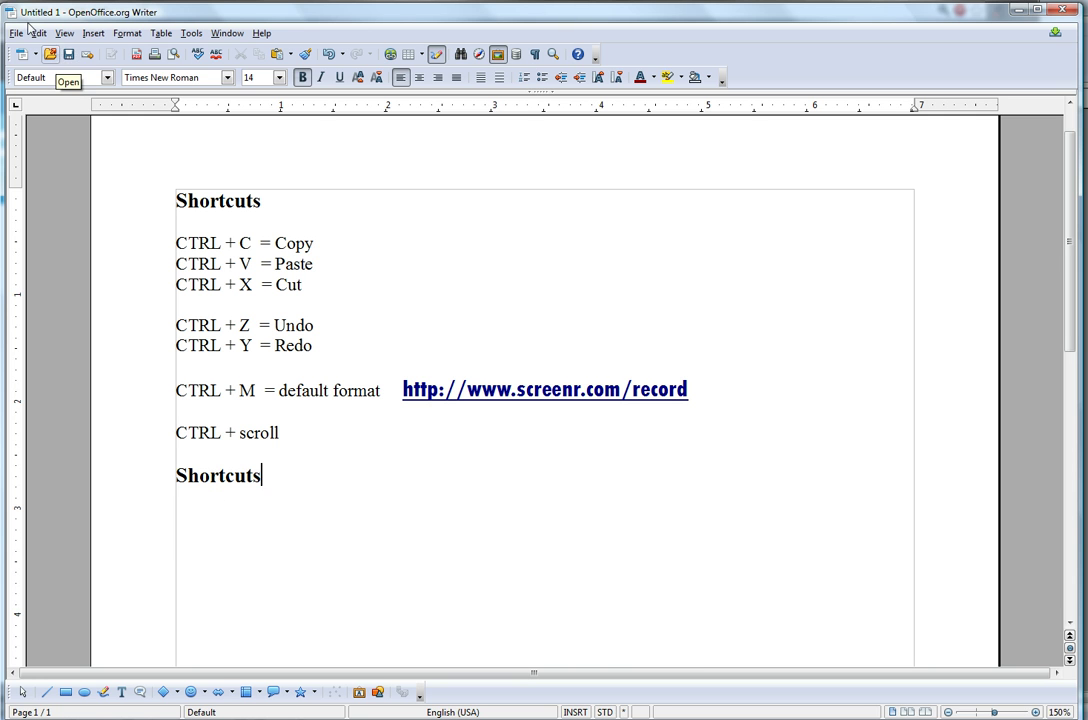
{"action": "key", "text": "ctrl+z"}
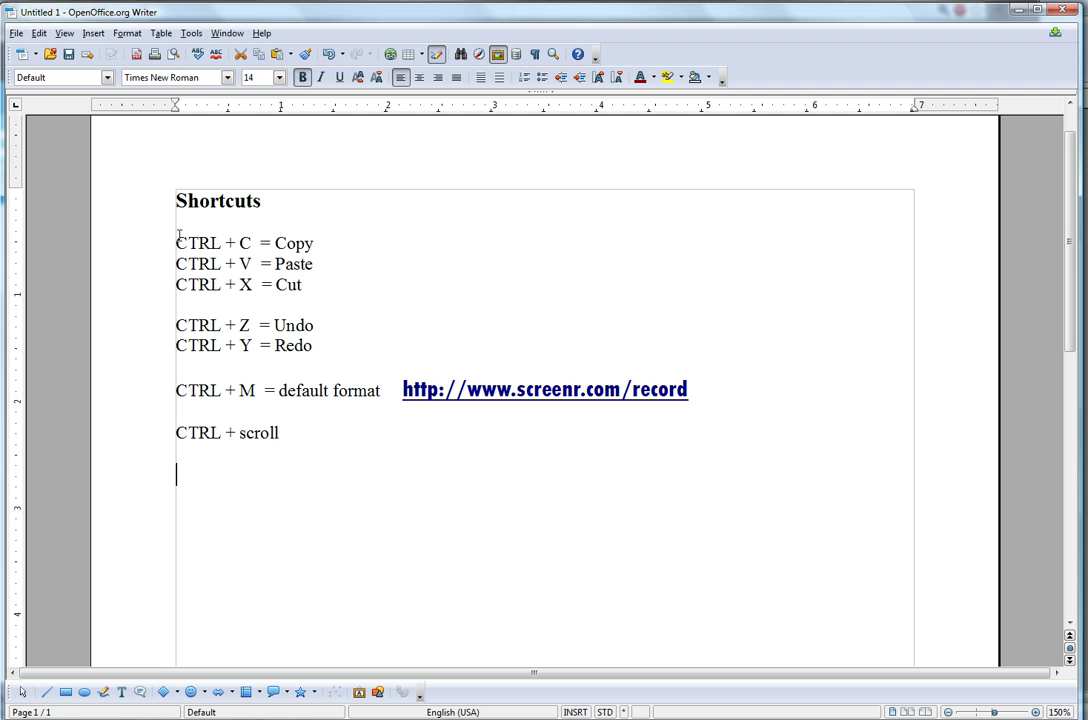
Cut the top Shortcuts heading and paste it on the empty line below CTRL + scroll
{"action": "left_click_drag", "start_coordinate": [263, 202], "coordinate": [169, 201]}
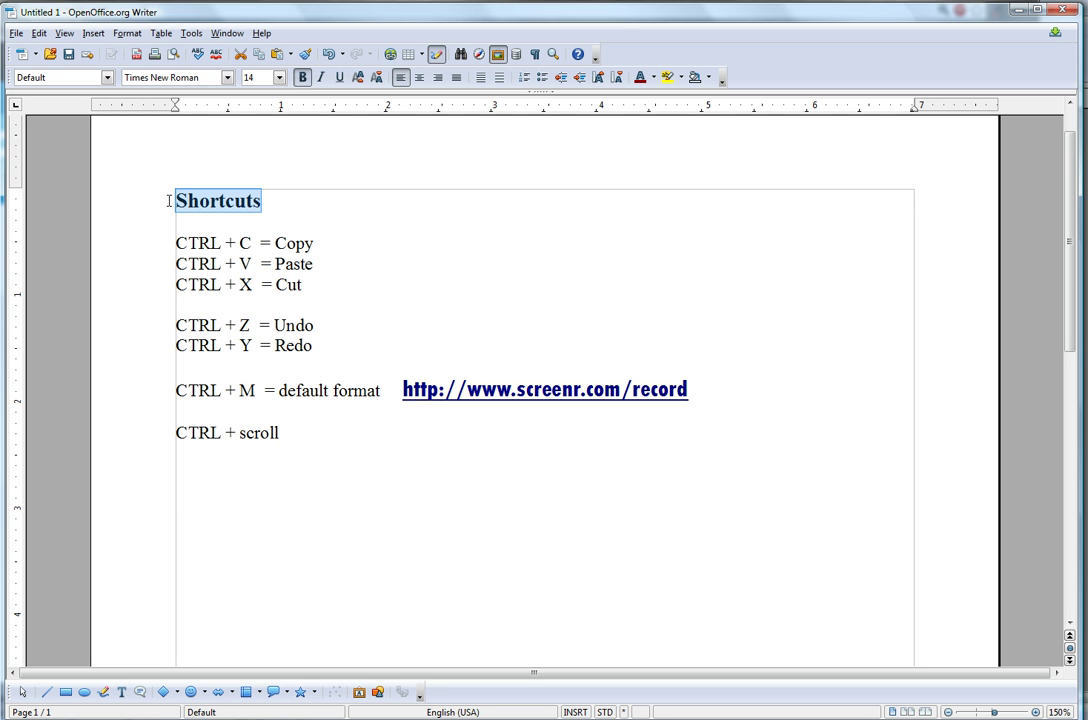
{"action": "key", "text": "ctrl+x"}
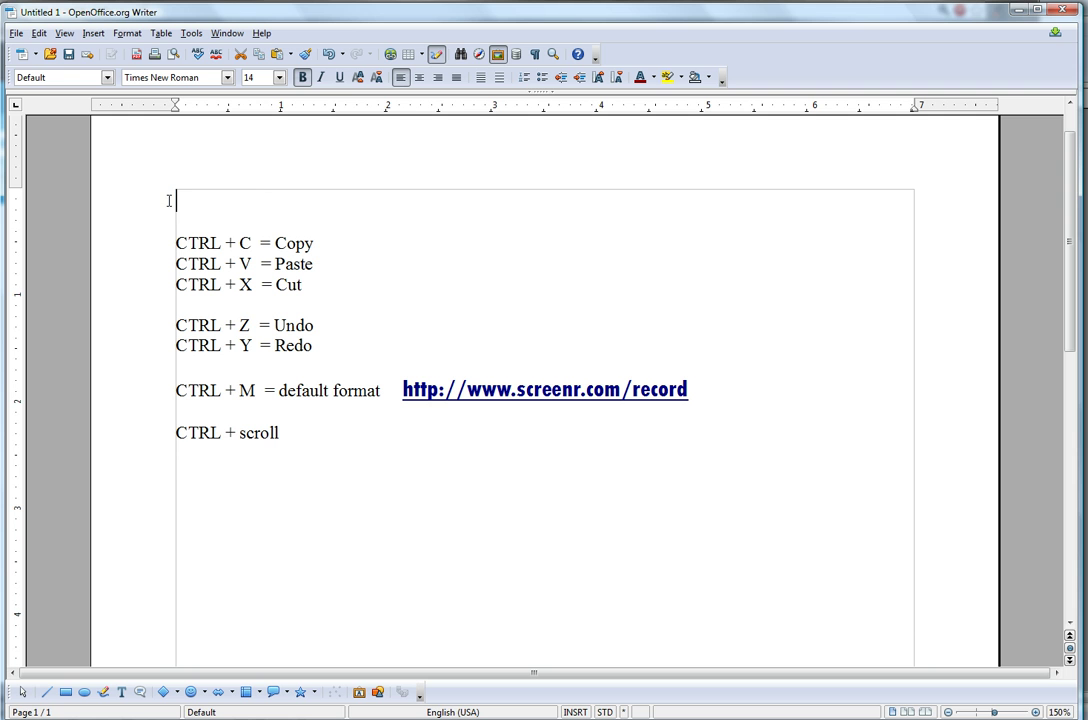
{"action": "left_click", "coordinate": [187, 474]}
{"action": "key", "text": "ctrl+v"}
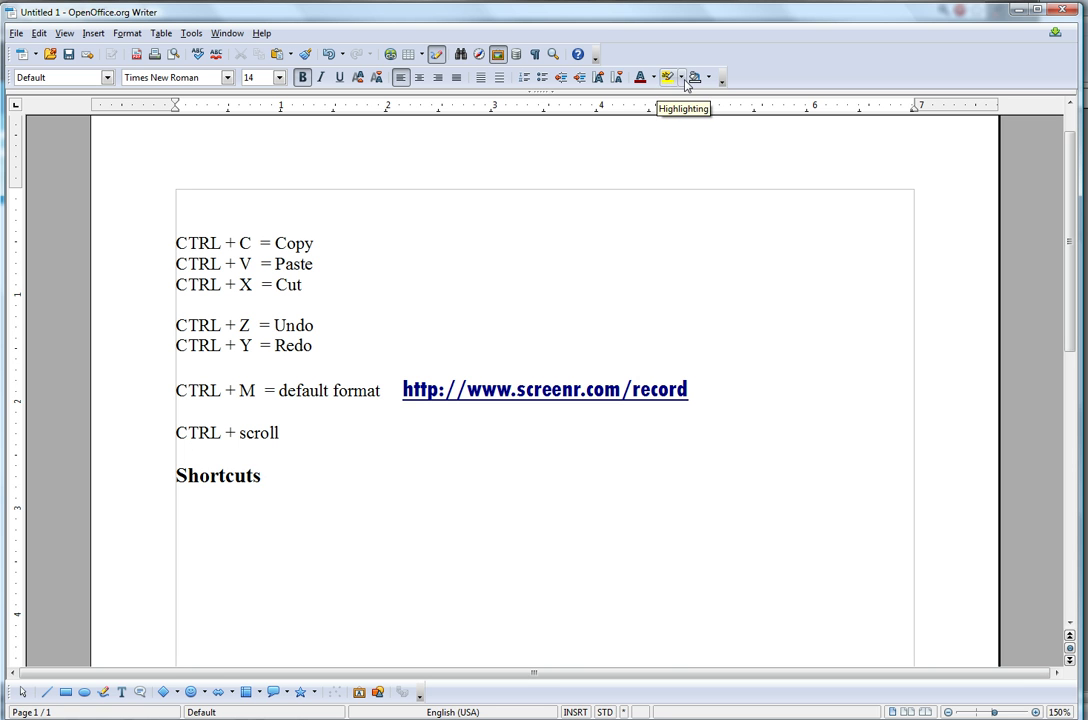
Give the bottom Shortcuts word a yellow highlight, then toggle it off again
{"action": "left_click_drag", "start_coordinate": [252, 481], "coordinate": [165, 481]}
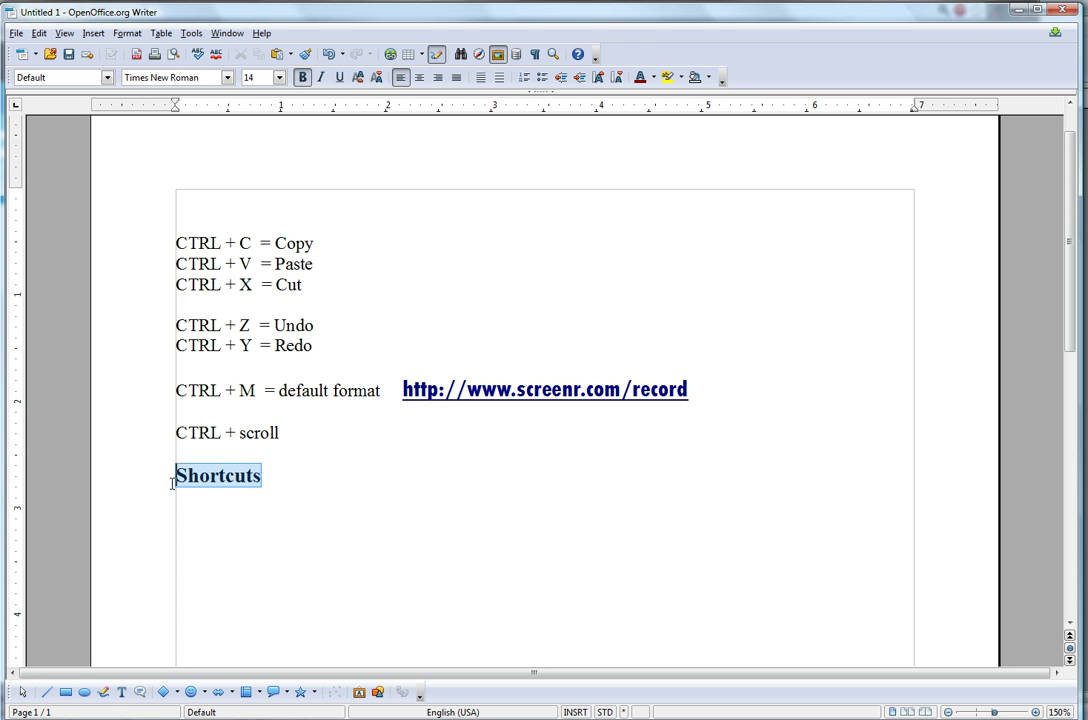
{"action": "left_click", "coordinate": [668, 80]}
{"action": "left_click", "coordinate": [321, 578]}
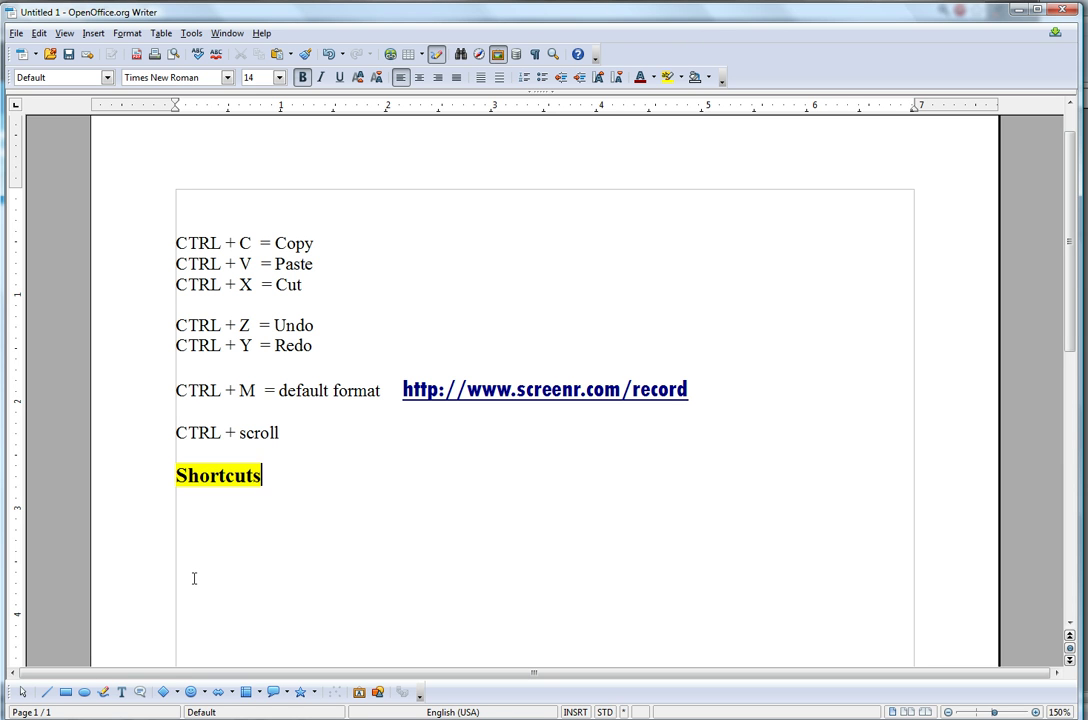
{"action": "key", "text": "shift+Home"}
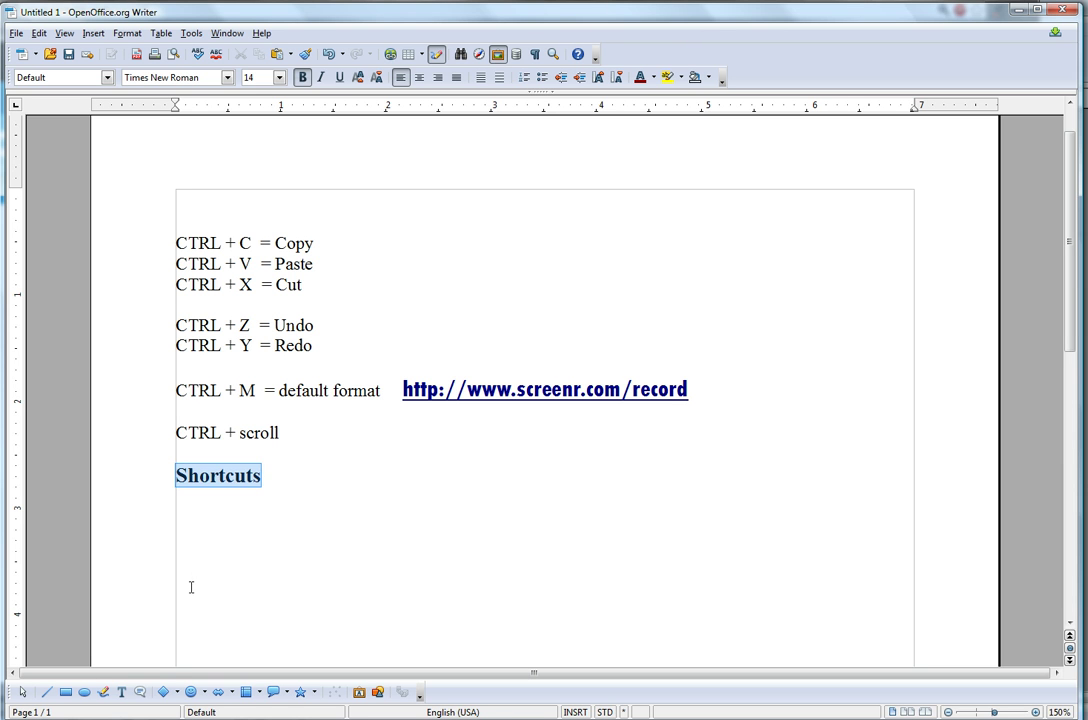
{"action": "key", "text": "End"}
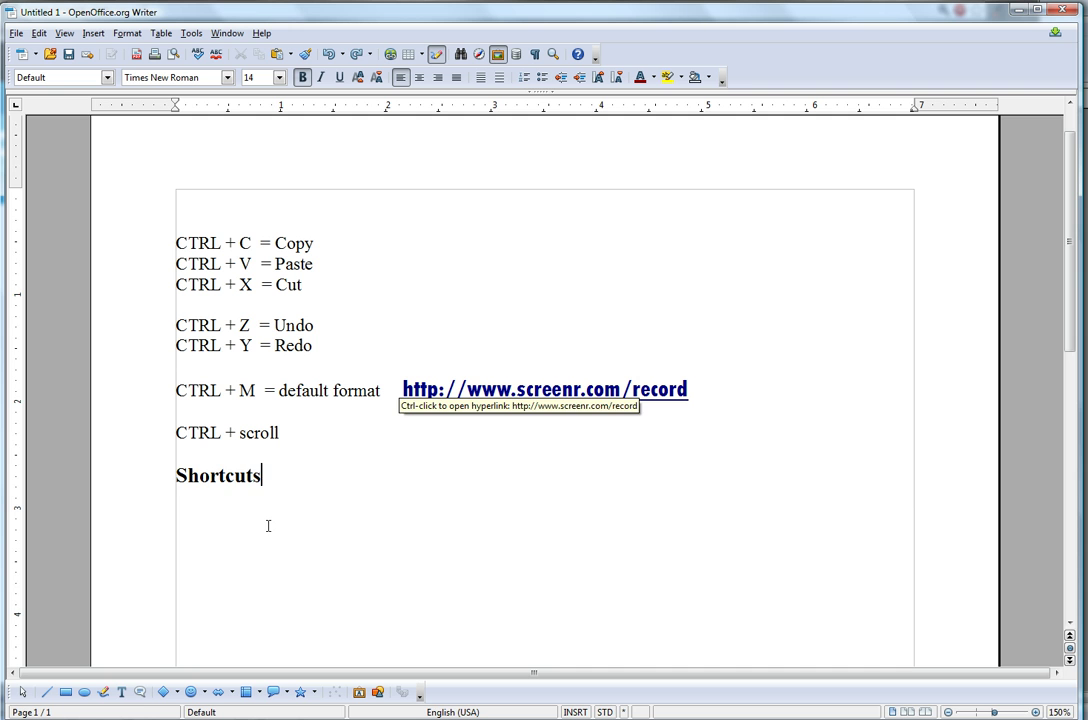
{"action": "key", "text": "shift+Home"}
{"action": "key", "text": "End"}
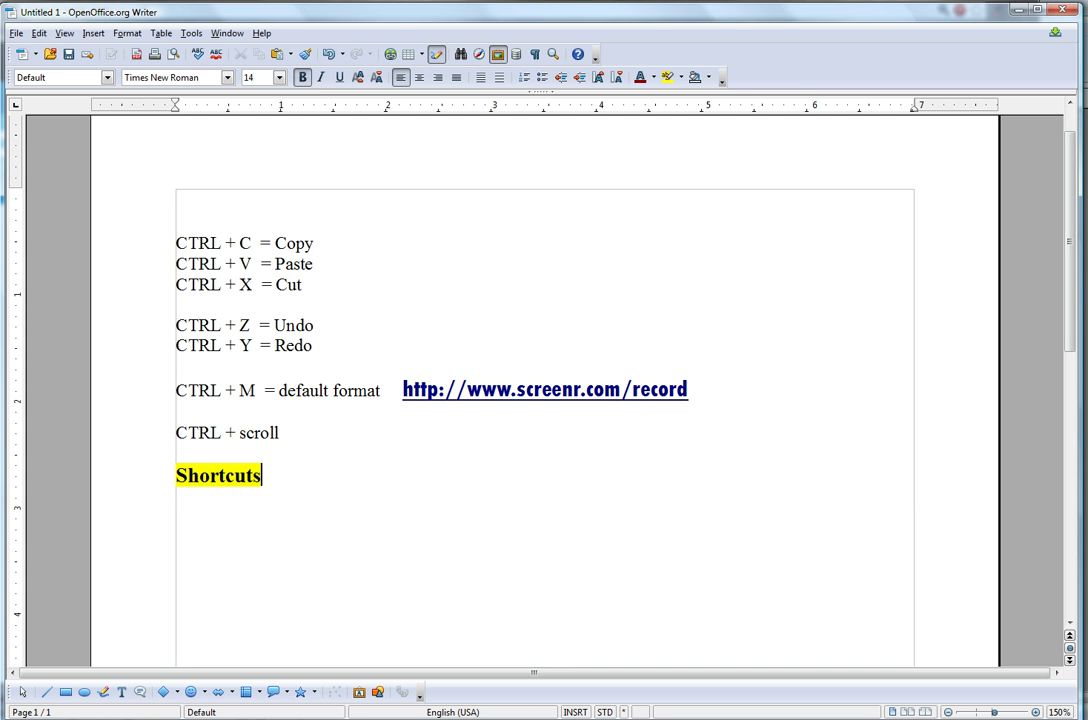
{"action": "mouse_move", "coordinate": [202, 719]}
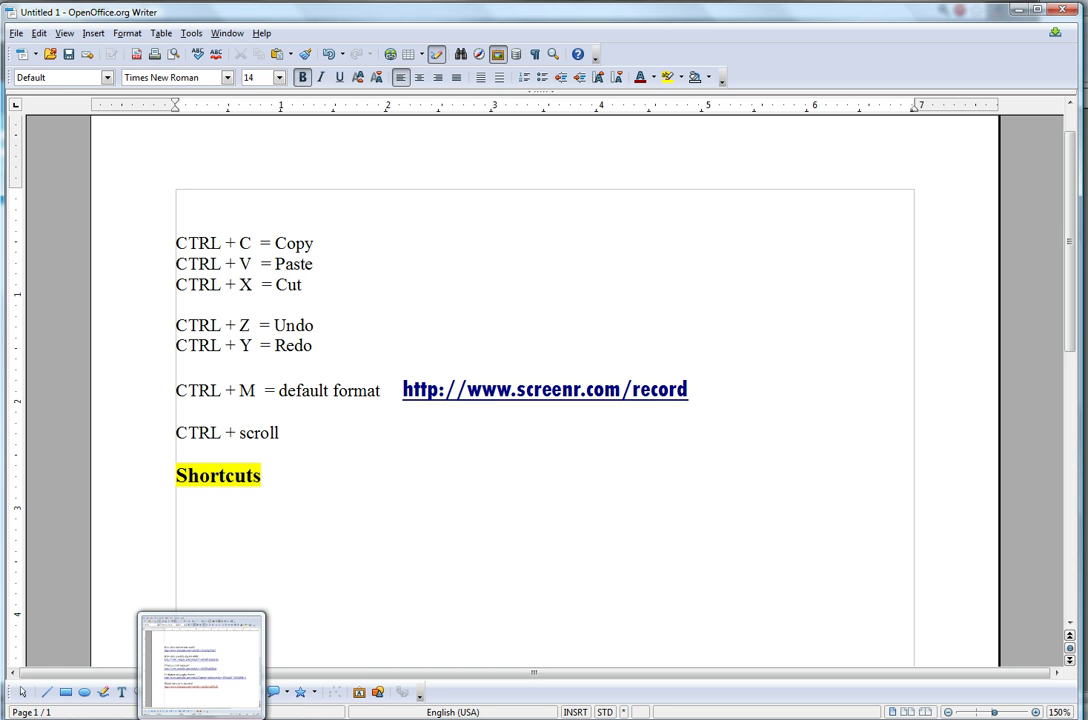
{"action": "key", "text": "shift+Home"}
Move Shortcuts from the bottom line back to the empty top line
{"action": "key", "text": "ctrl+x"}
{"action": "left_click", "coordinate": [262, 200]}
{"action": "key", "text": "ctrl+v"}
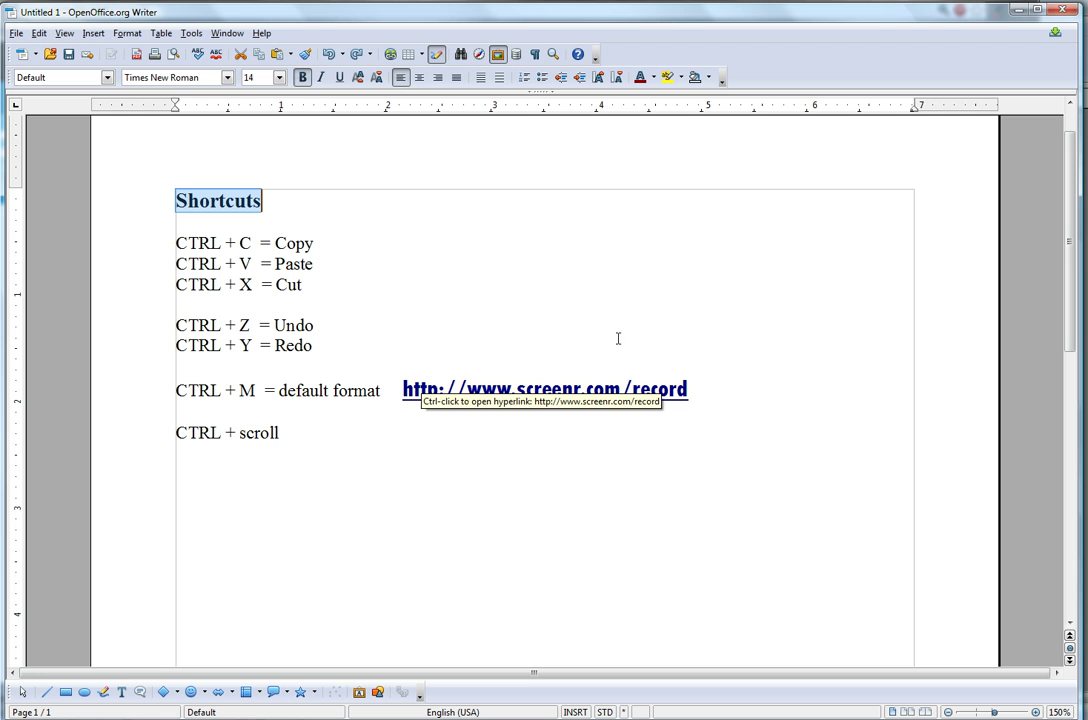
{"action": "left_click_drag", "start_coordinate": [393, 389], "coordinate": [693, 391]}
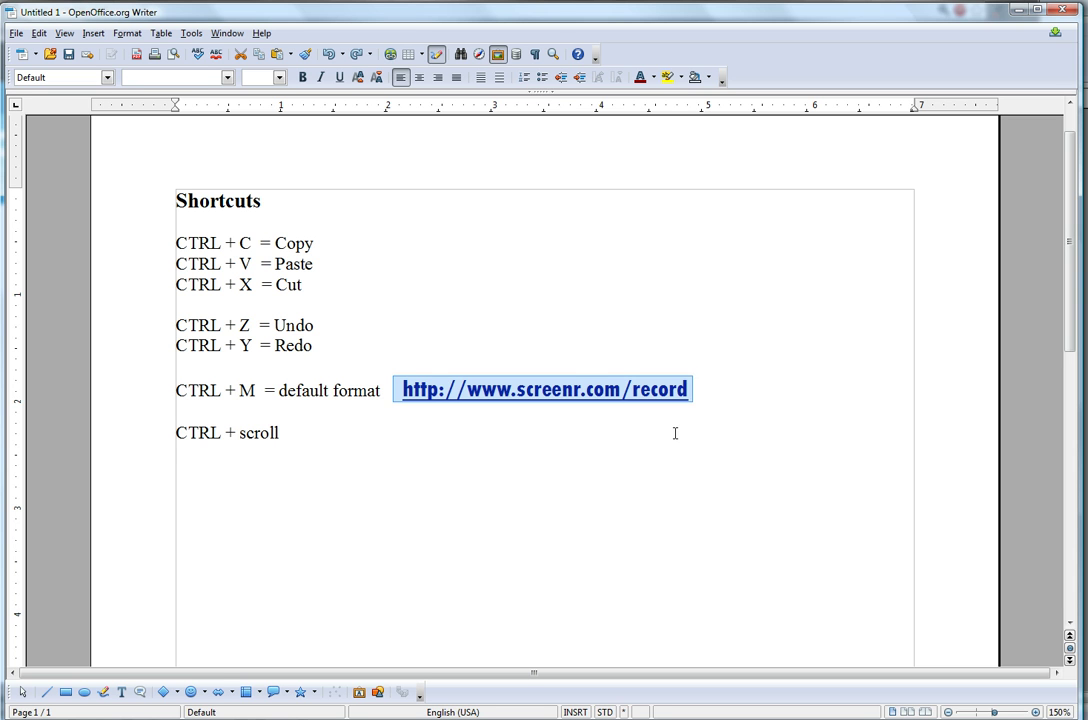
{"action": "key", "text": "ctrl+m"}
{"action": "left_click", "coordinate": [466, 430]}
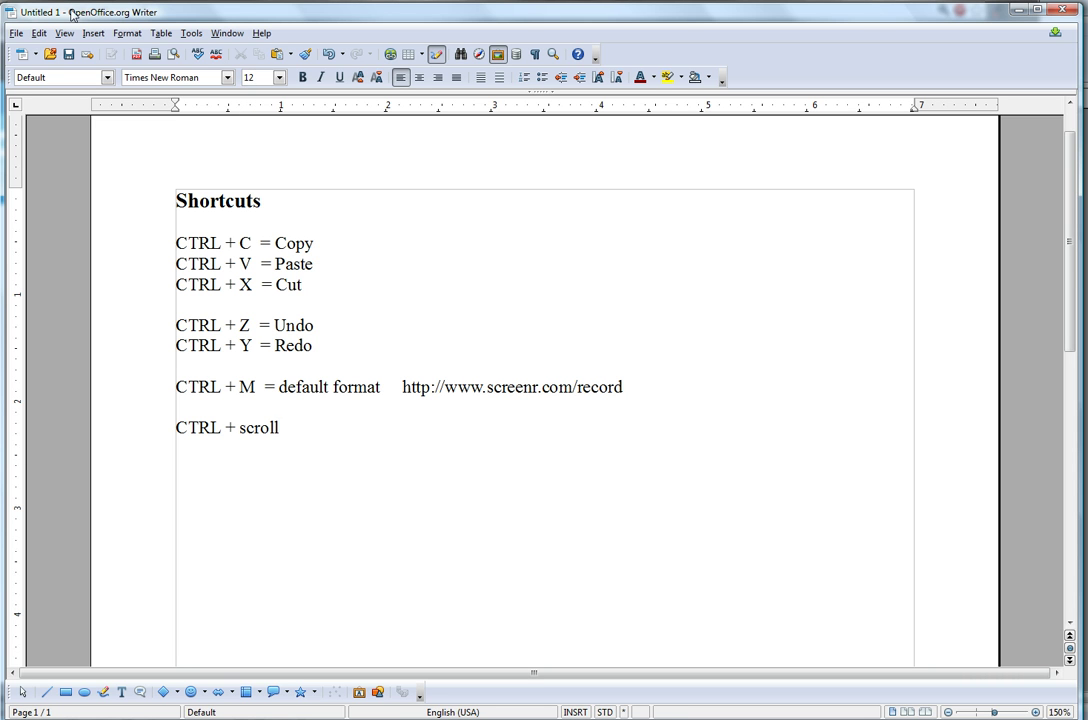
Zoom the document out and back in with Ctrl+scroll
{"action": "scroll", "coordinate": [237, 363], "scroll_direction": "up", "scroll_amount": 1}
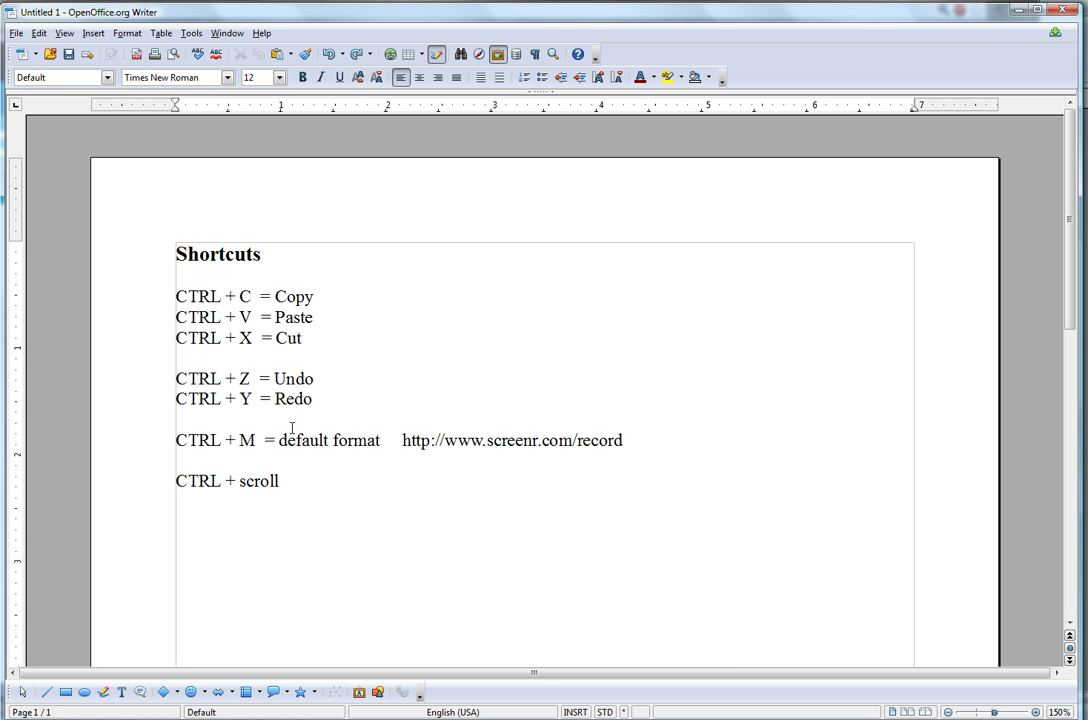
{"action": "scroll", "coordinate": [432, 425], "scroll_direction": "up", "scroll_amount": 2, "text": "ctrl"}
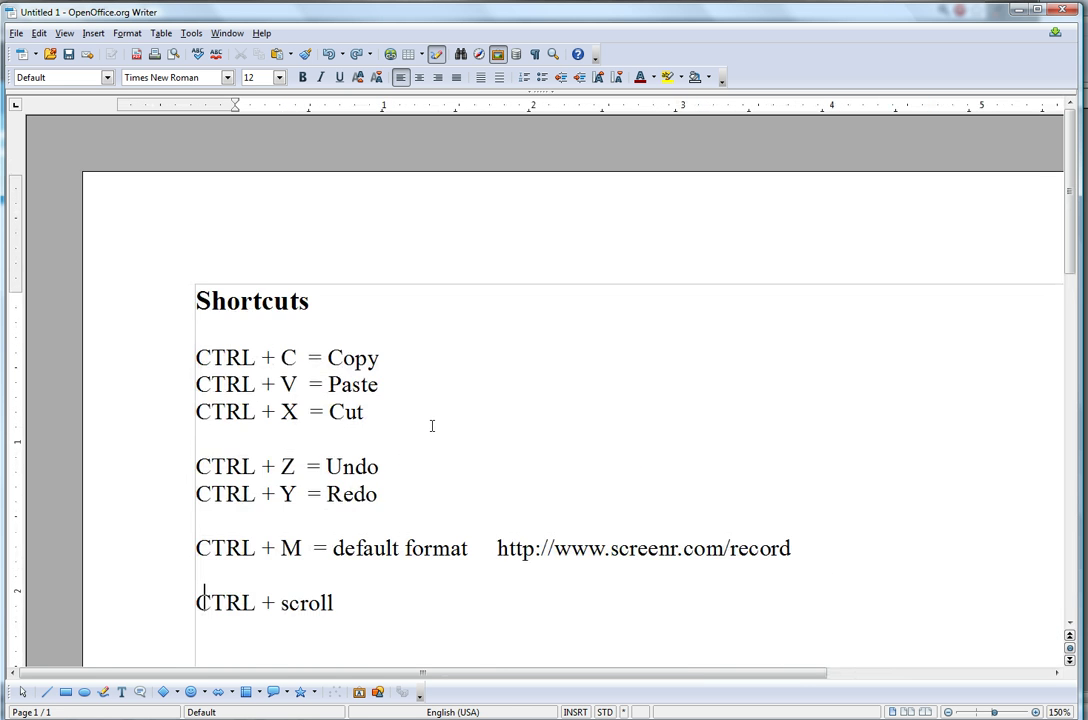
{"action": "scroll", "coordinate": [432, 425], "scroll_direction": "down", "scroll_amount": 5, "text": "ctrl"}
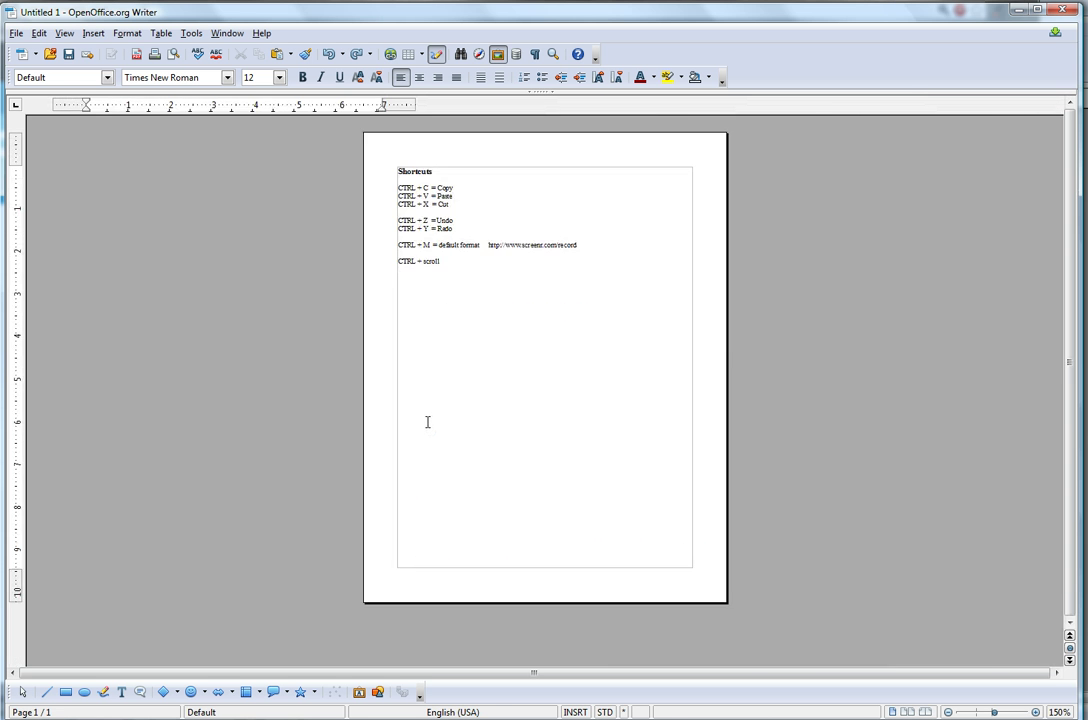
{"action": "scroll", "coordinate": [427, 422], "scroll_direction": "down", "scroll_amount": 1, "text": "ctrl"}
{"action": "scroll", "coordinate": [495, 336], "scroll_direction": "down", "scroll_amount": 1, "text": "ctrl"}
{"action": "scroll", "coordinate": [494, 334], "scroll_direction": "up", "scroll_amount": 6, "text": "ctrl"}
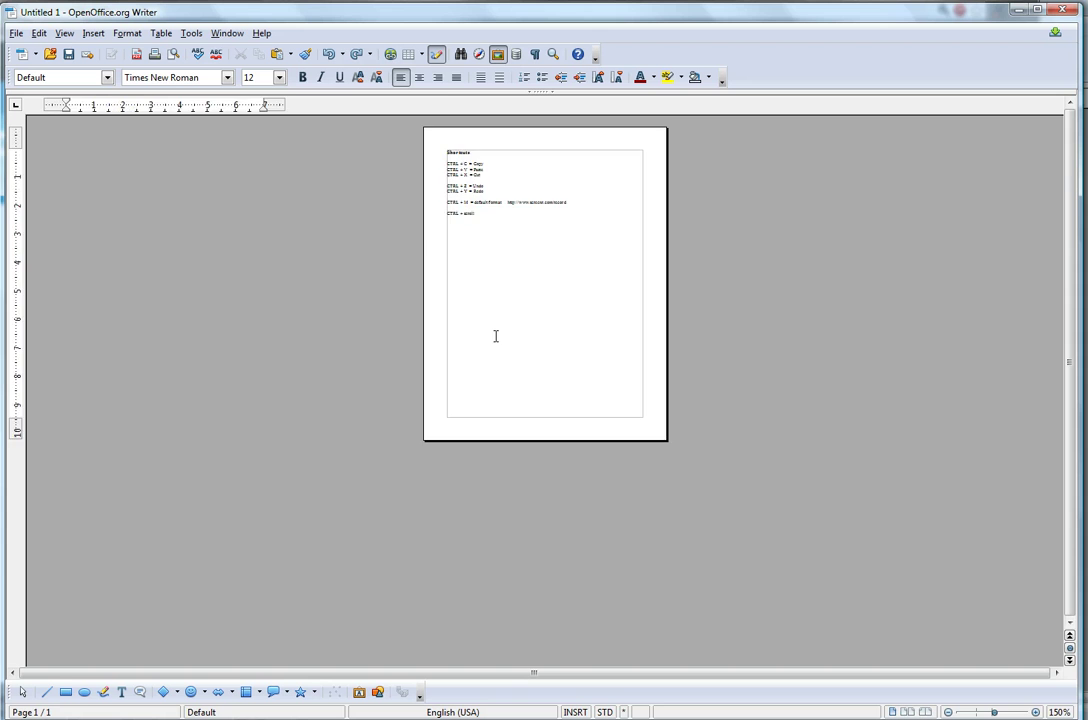
{"action": "scroll", "coordinate": [496, 339], "scroll_direction": "up", "scroll_amount": 1, "text": "ctrl"}
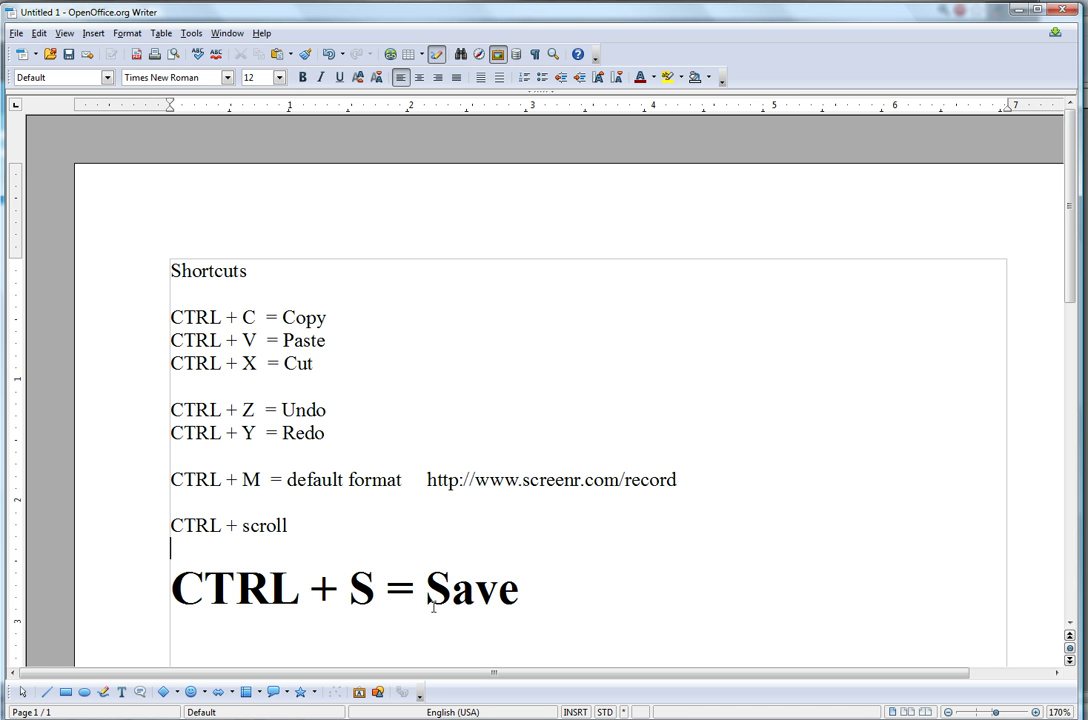
Save the document as Untitled 1.odt, replacing the existing file
{"action": "key", "text": "ctrl+s"}
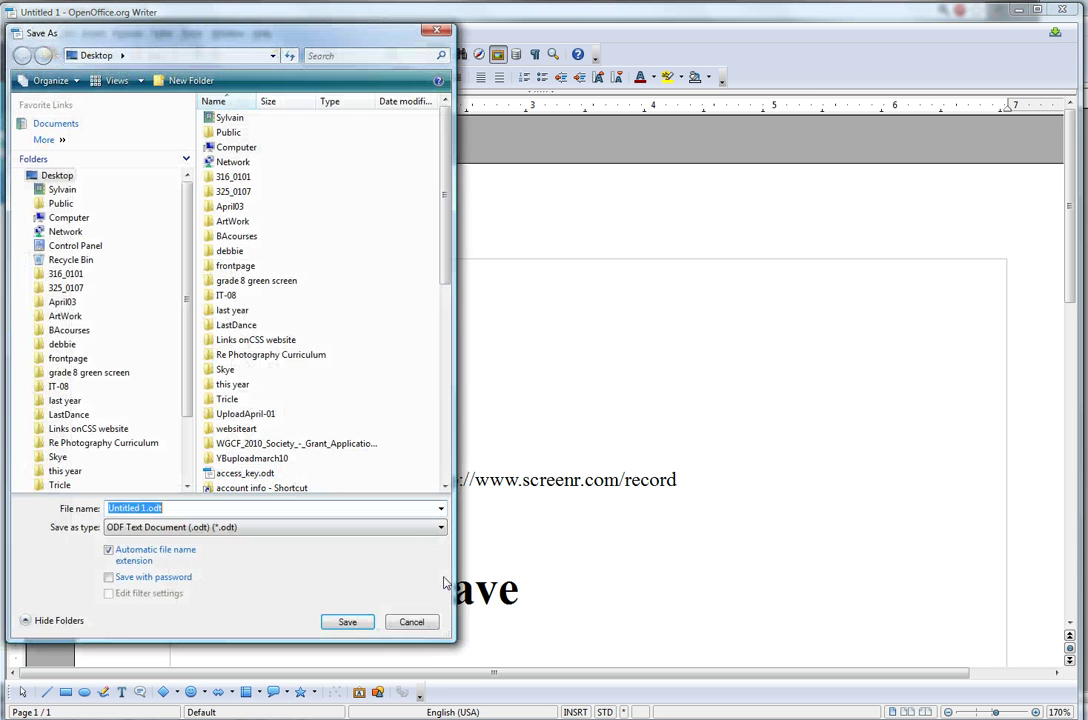
{"action": "left_click", "coordinate": [347, 622]}
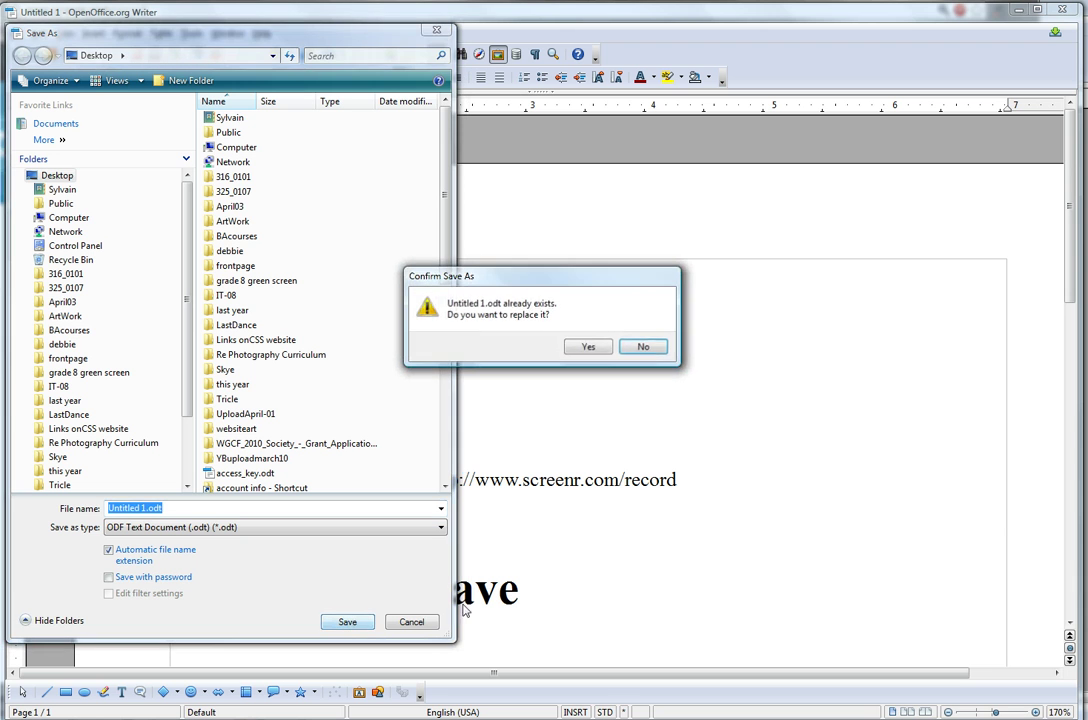
{"action": "left_click", "coordinate": [587, 347]}
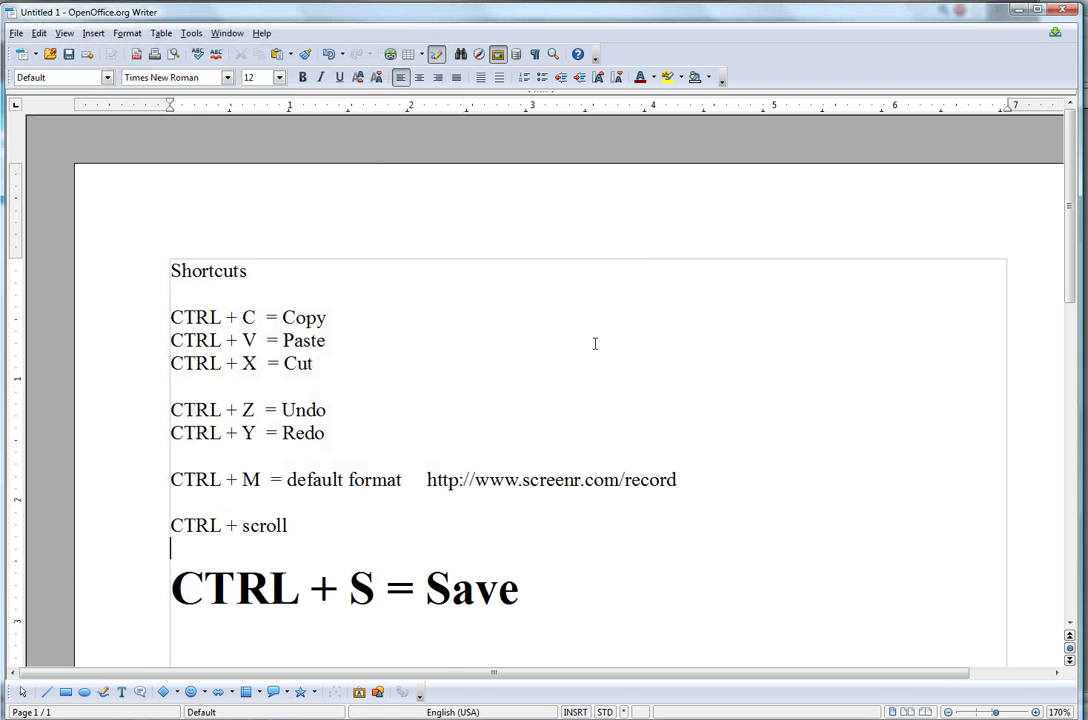